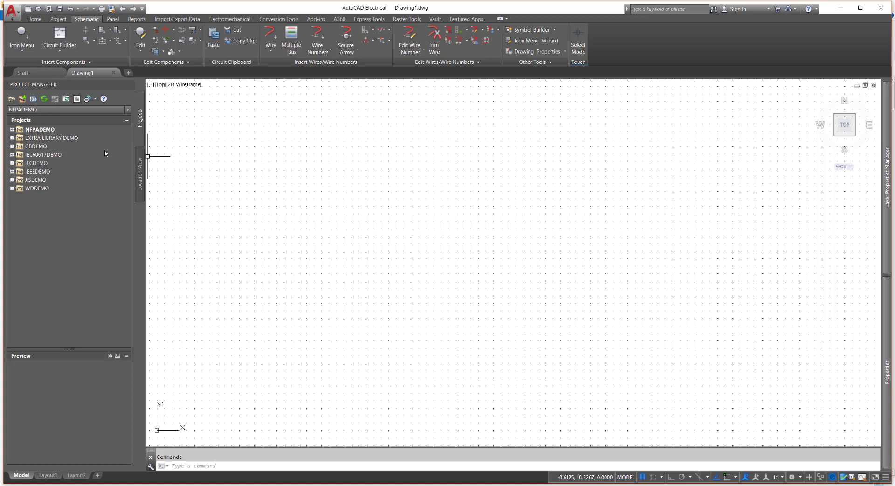
Step: Open demo04.dwg from the NFPADEMO project's SCHEMATIC folder
{"action": "left_click", "coordinate": [13, 130]}
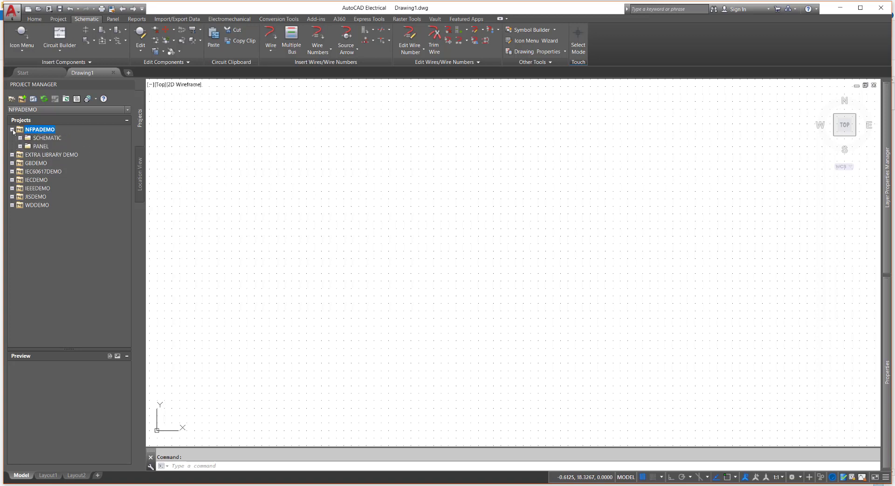
{"action": "left_click", "coordinate": [20, 138]}
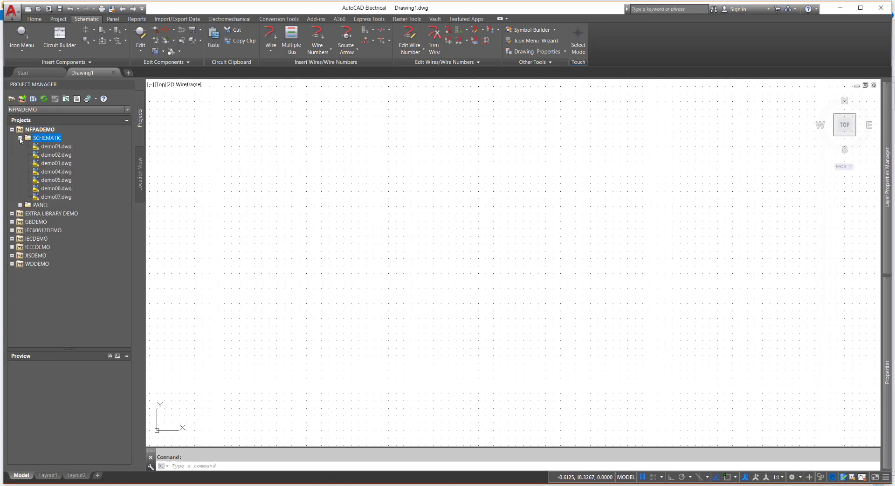
{"action": "left_click", "coordinate": [59, 171]}
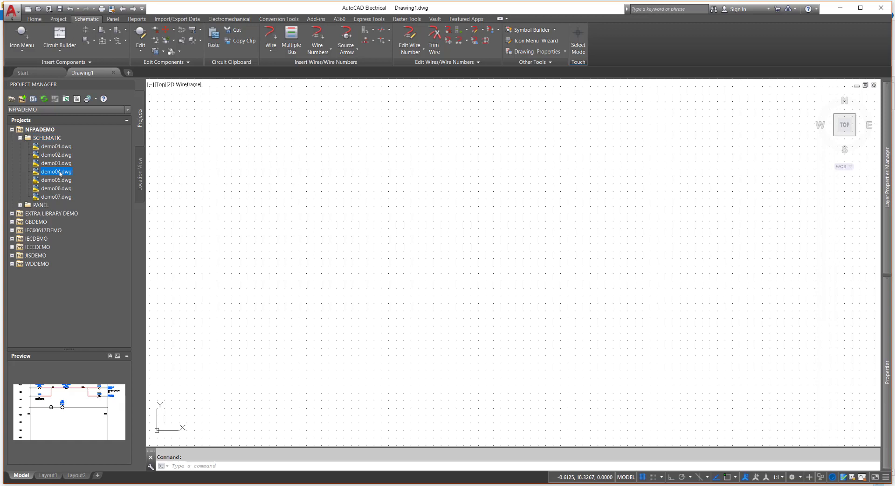
{"action": "right_click", "coordinate": [62, 173]}
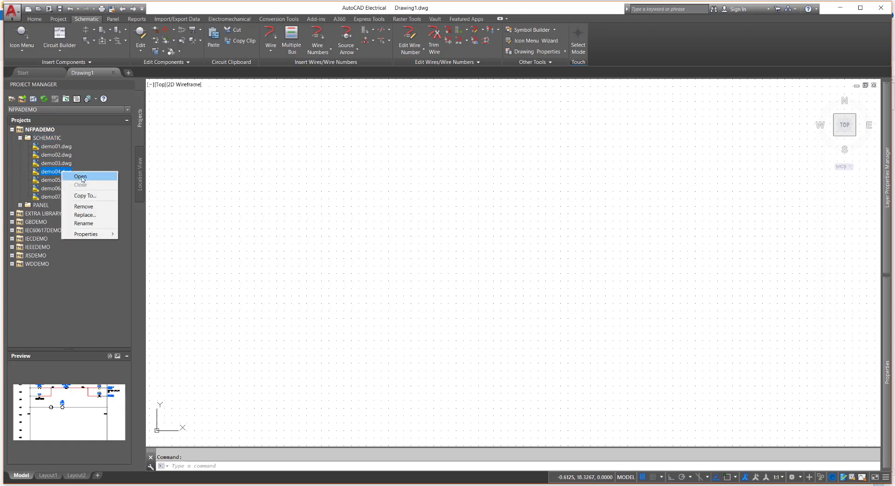
{"action": "left_click", "coordinate": [82, 176]}
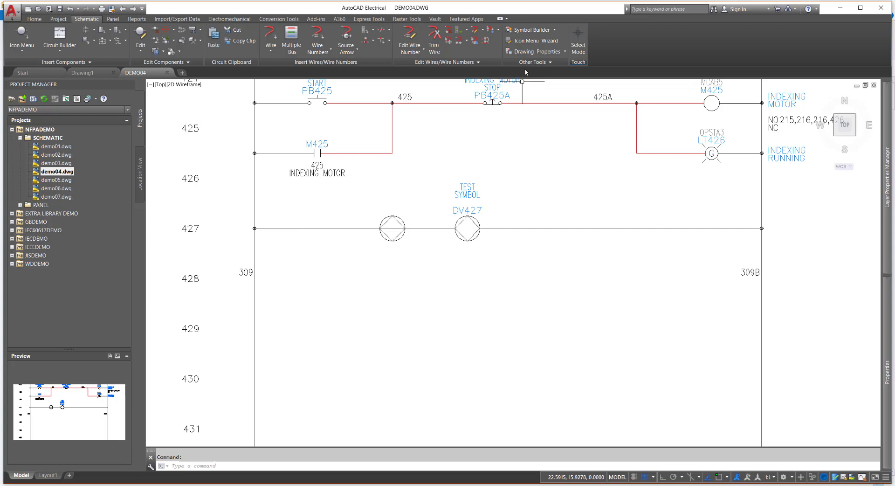
{"action": "left_click", "coordinate": [537, 42]}
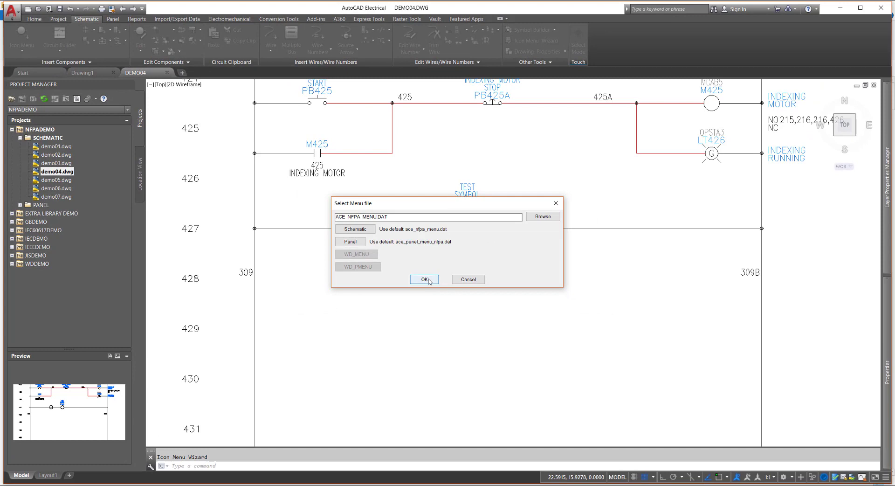
Step: Accept the default NFPA menu file and bring up the options for adding to the icon area
{"action": "left_click", "coordinate": [424, 279]}
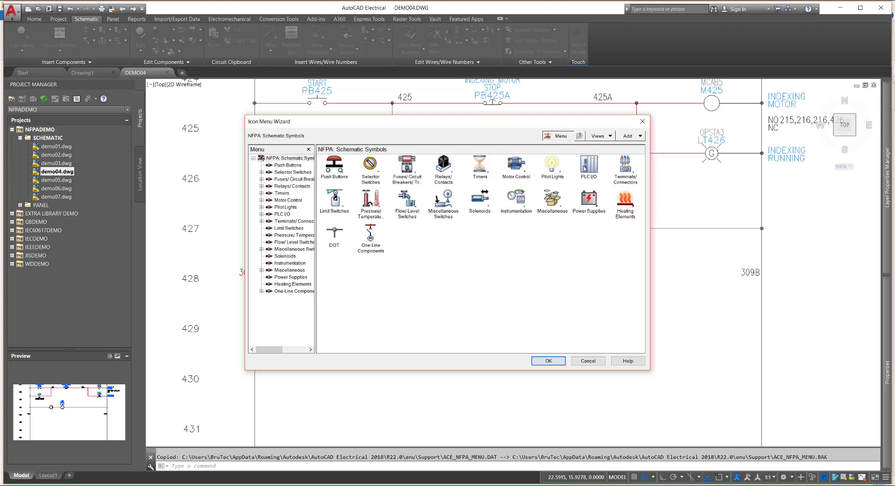
{"action": "left_click", "coordinate": [628, 136]}
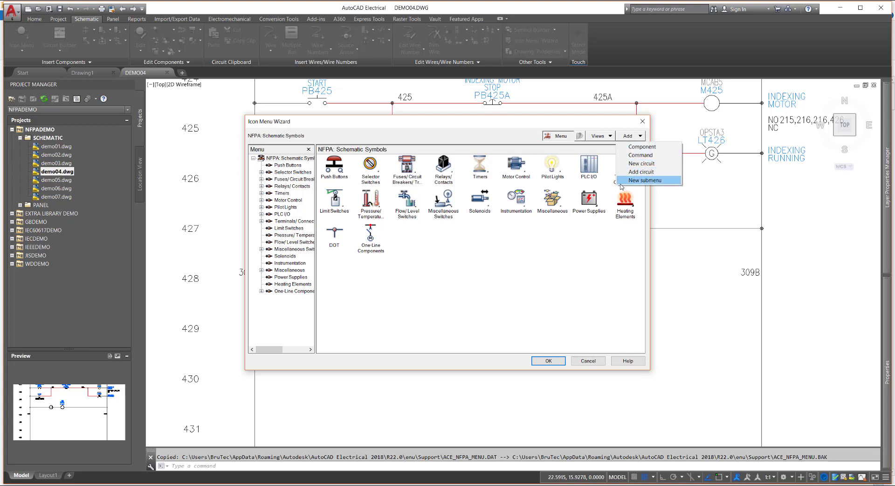
{"action": "right_click", "coordinate": [439, 261]}
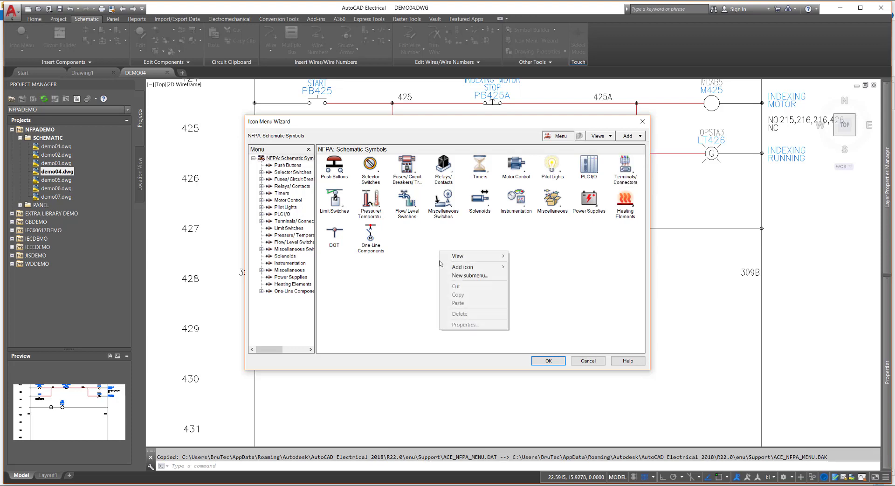
{"action": "mouse_move", "coordinate": [453, 268]}
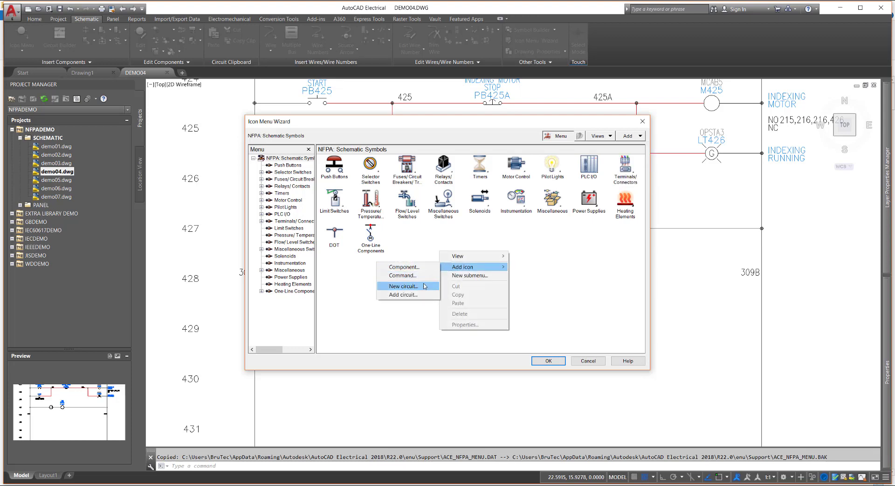
Step: Create a new NFPA submenu named 'Quick Start', with the menu title 'Quick Start'
{"action": "left_click", "coordinate": [469, 276]}
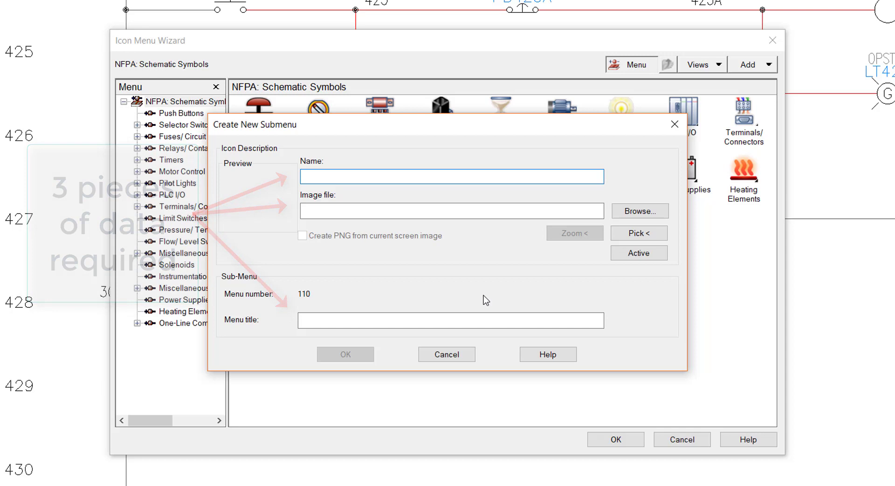
{"action": "type", "text": "Q"}
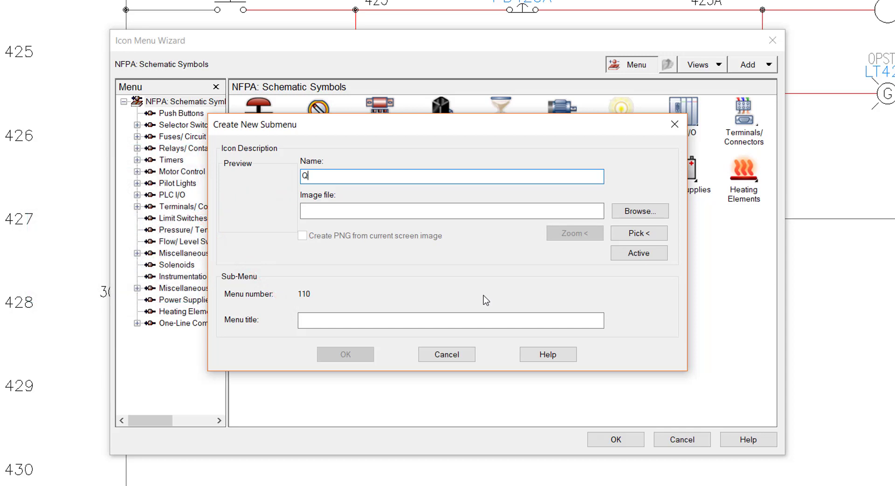
{"action": "type", "text": "uick Start"}
{"action": "left_click", "coordinate": [359, 214]}
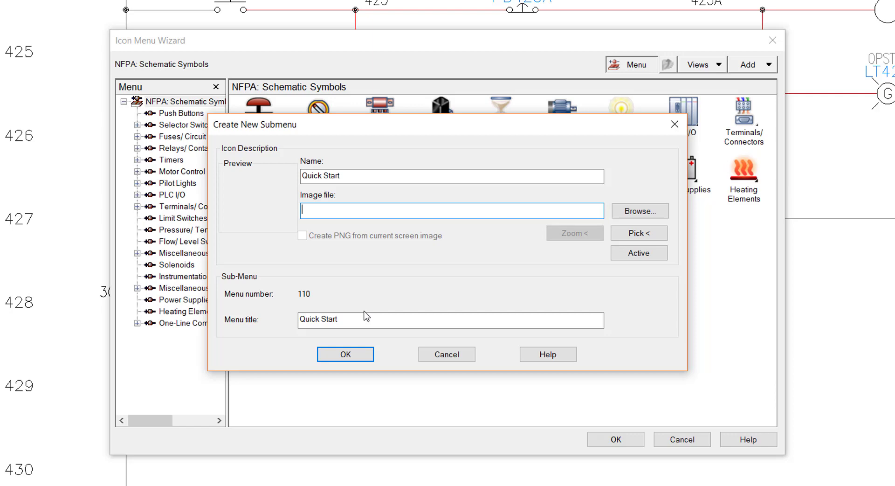
{"action": "left_click", "coordinate": [365, 356]}
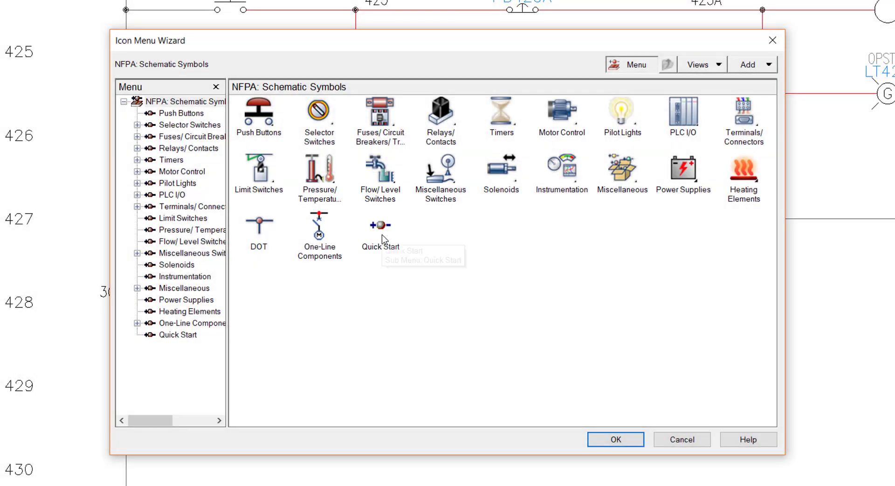
Step: Open the empty Quick Start submenu and bring up its Add icon choices
{"action": "double_click", "coordinate": [380, 226]}
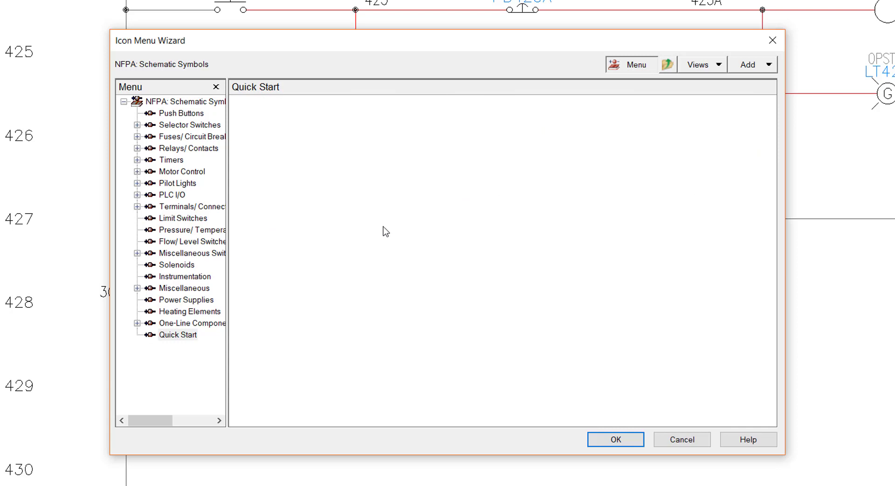
{"action": "right_click", "coordinate": [389, 208]}
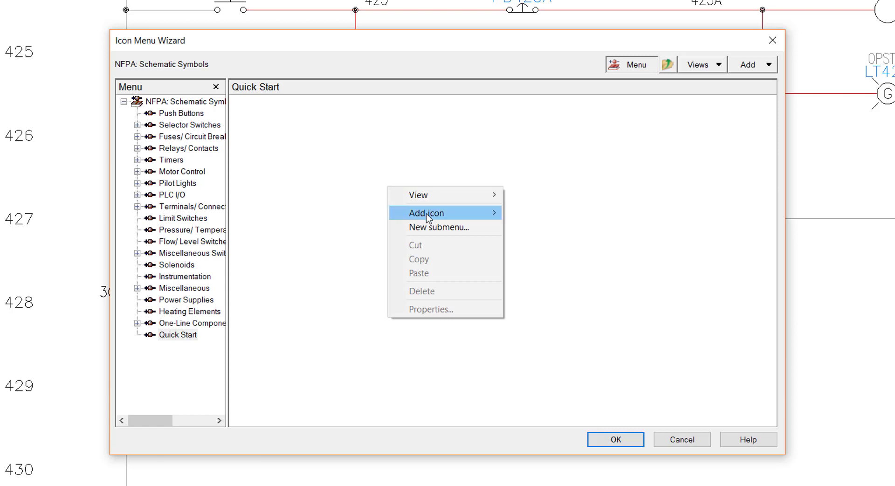
{"action": "mouse_move", "coordinate": [427, 213]}
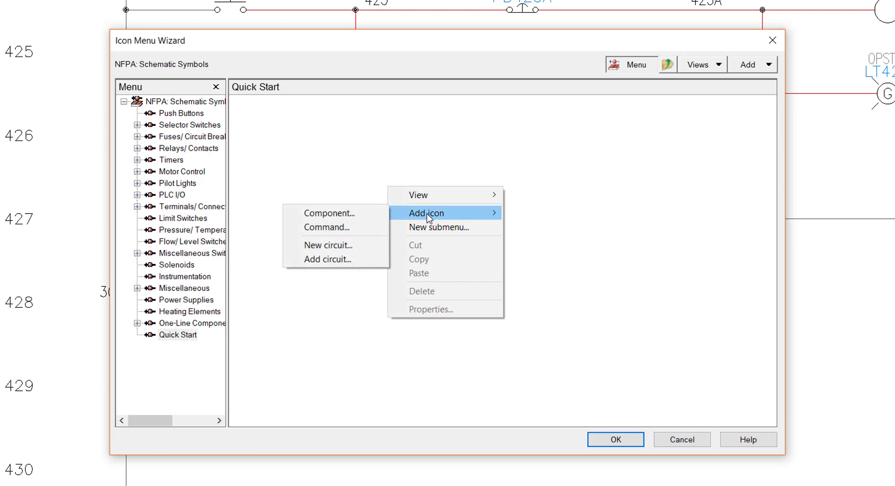
Step: Start a component icon named 'Quick Start' using image file HDV1_002
{"action": "left_click", "coordinate": [377, 214]}
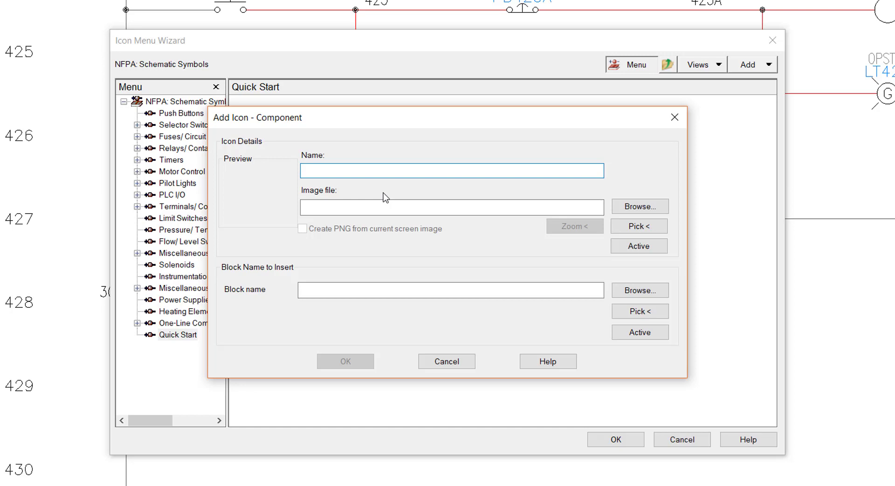
{"action": "type", "text": "Quick Start"}
{"action": "left_click", "coordinate": [368, 206]}
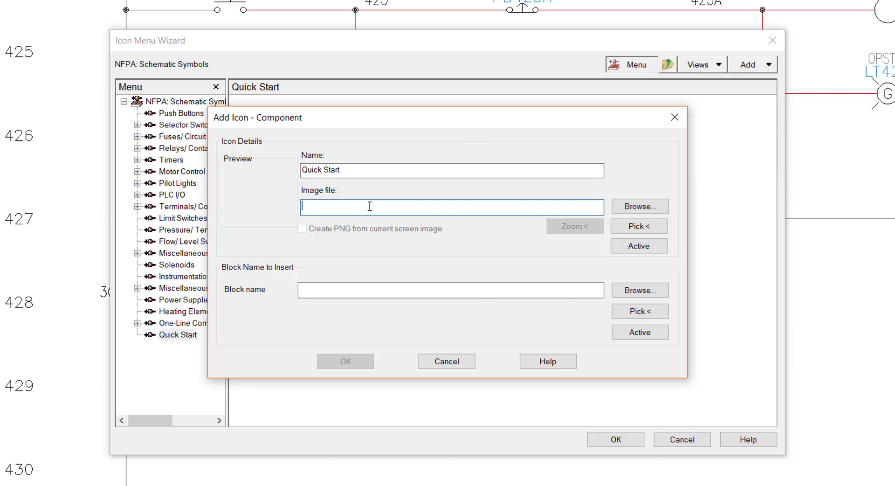
{"action": "type", "text": "H"}
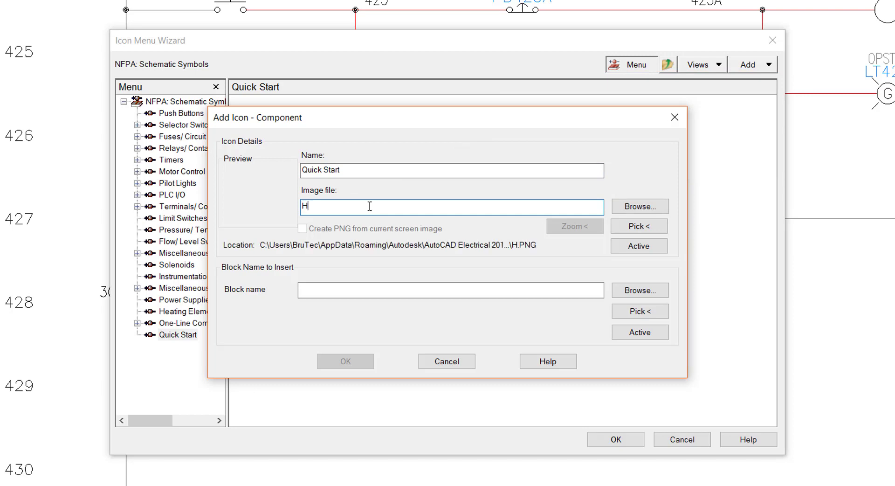
{"action": "type", "text": "DV"}
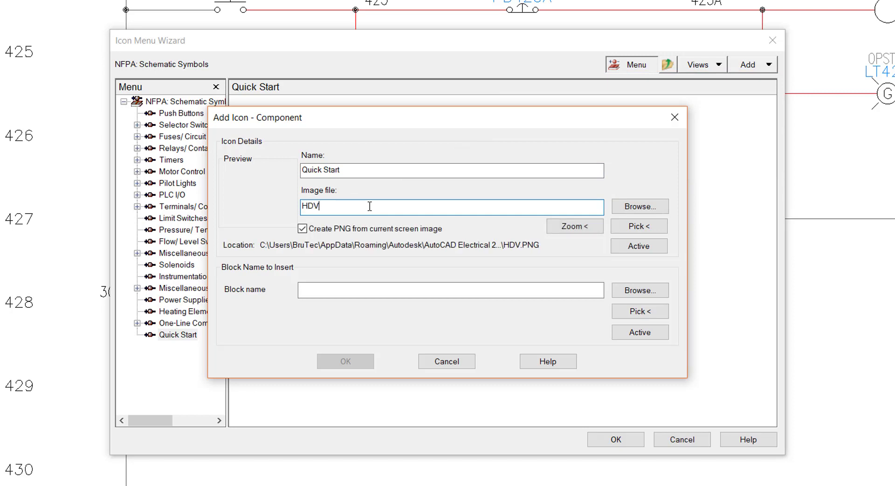
{"action": "type", "text": "1"}
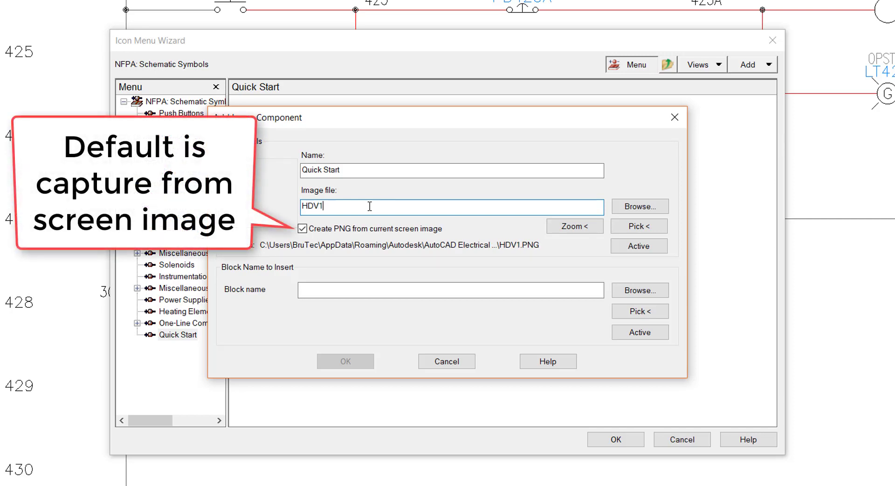
{"action": "type", "text": "_002"}
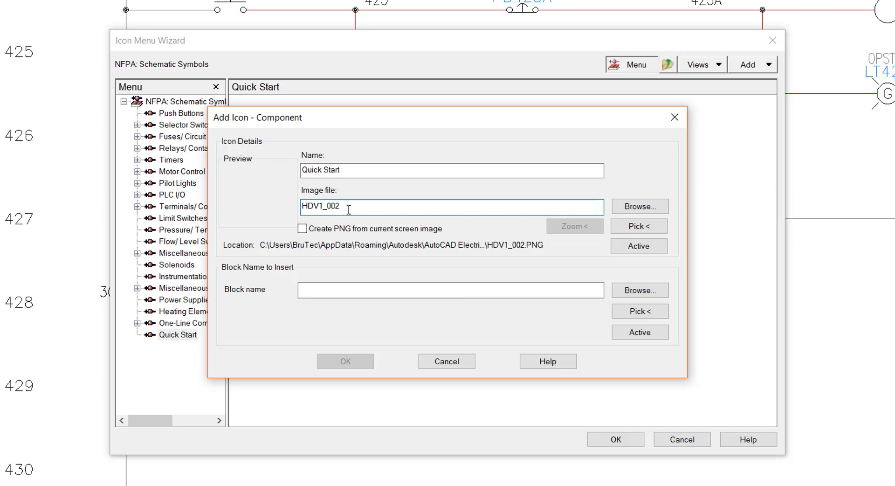
Step: Set the icon's block name to HDV1_002 and create the Quick Start component icon
{"action": "left_click_drag", "start_coordinate": [349, 210], "coordinate": [298, 206]}
{"action": "key", "text": "ctrl+c"}
{"action": "left_click", "coordinate": [355, 294]}
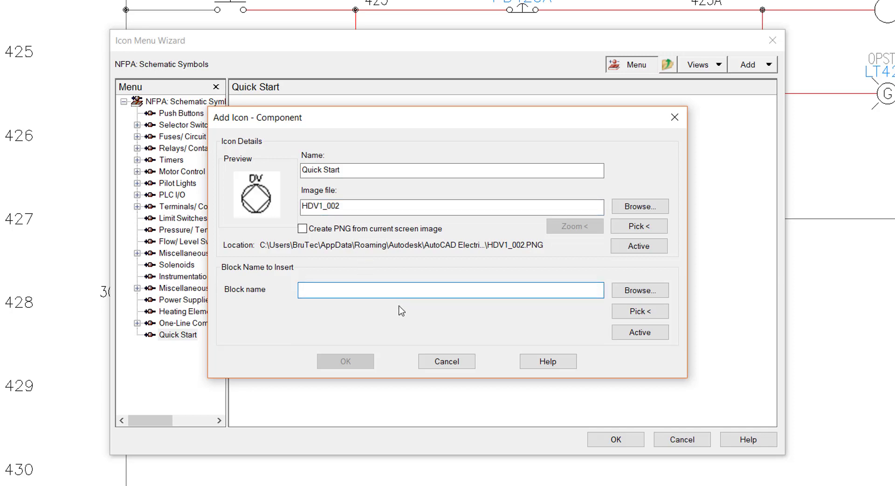
{"action": "key", "text": "ctrl+v"}
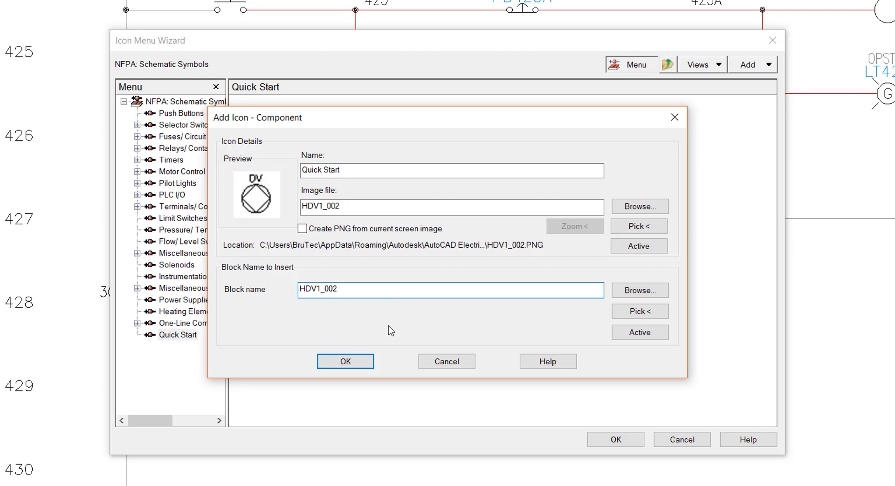
{"action": "left_click", "coordinate": [361, 362]}
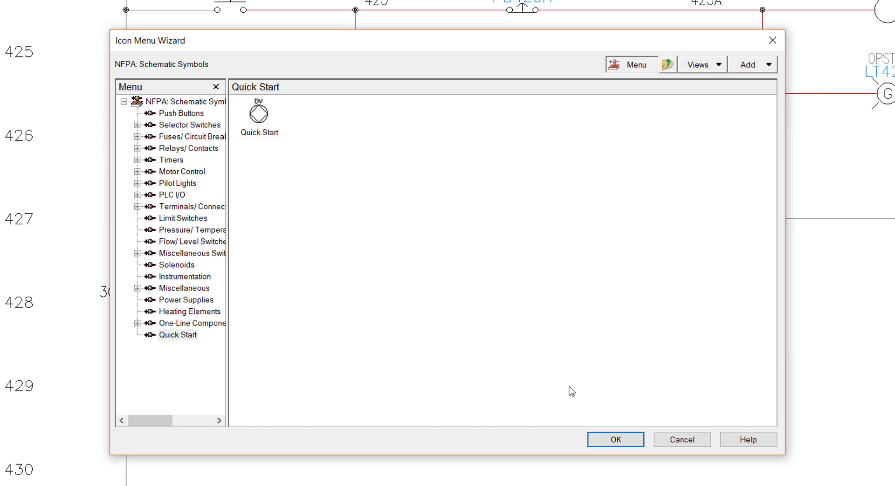
Step: Save the menu changes and insert the Quick Start symbol on rung 427, tagged DV427A
{"action": "left_click", "coordinate": [634, 438]}
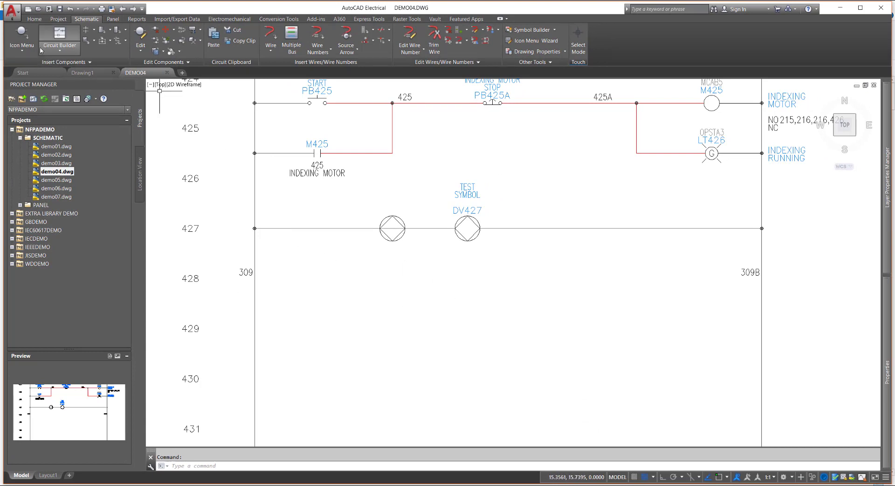
{"action": "left_click", "coordinate": [22, 36]}
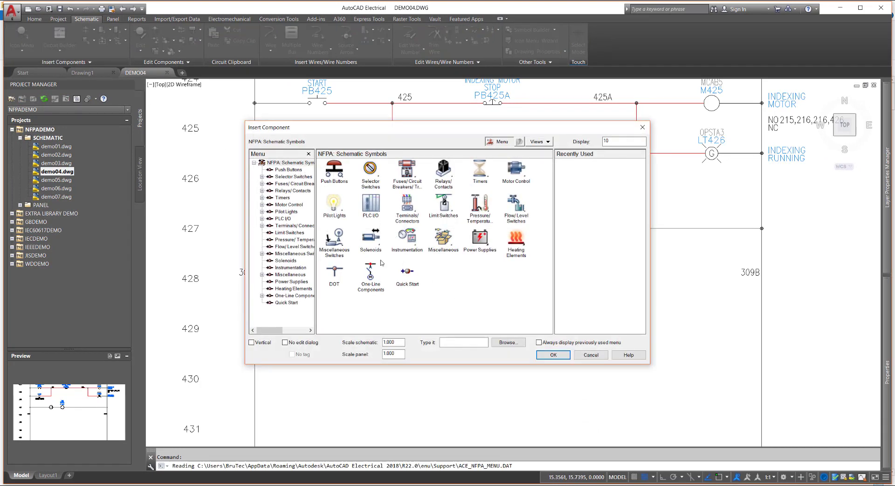
{"action": "left_click", "coordinate": [407, 274]}
{"action": "left_click", "coordinate": [334, 171]}
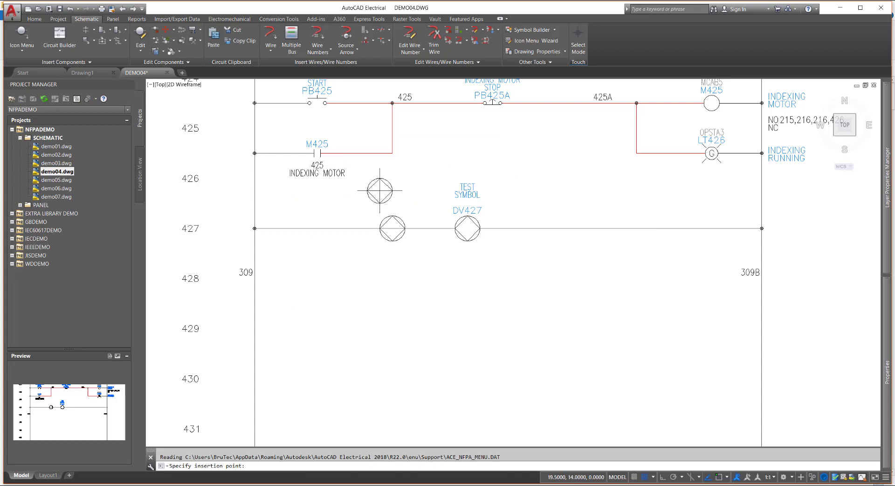
{"action": "left_click", "coordinate": [567, 228]}
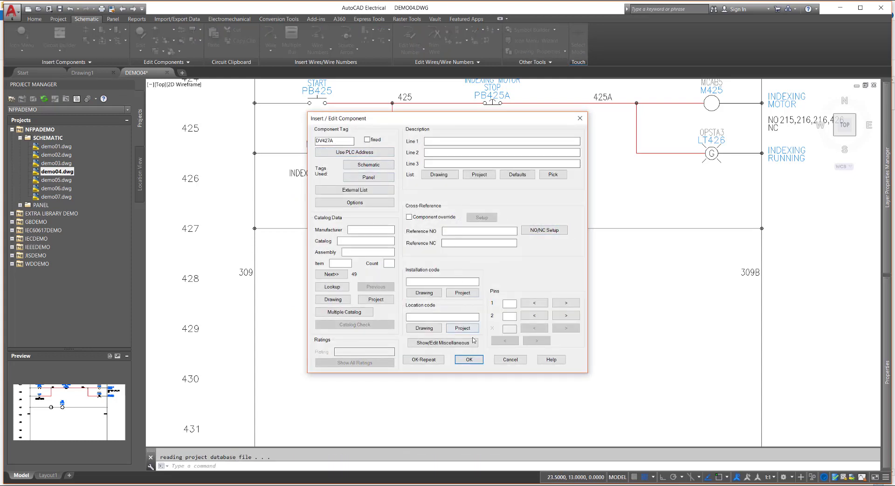
{"action": "left_click", "coordinate": [470, 358]}
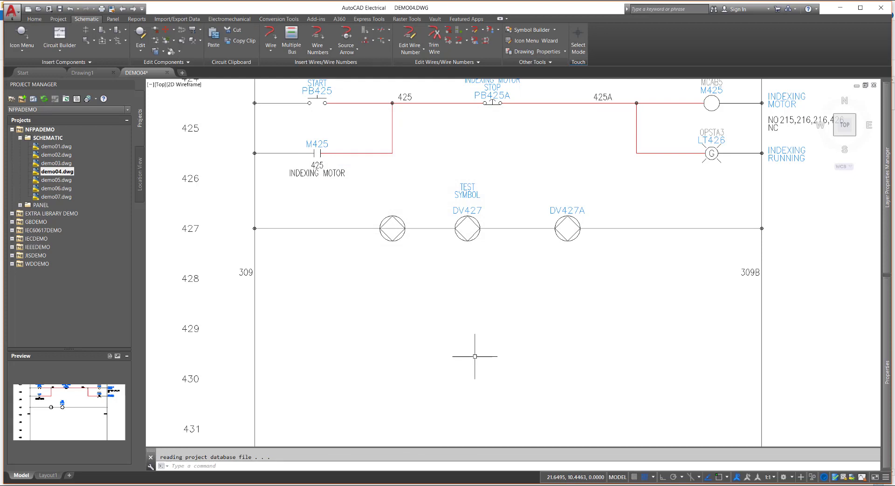